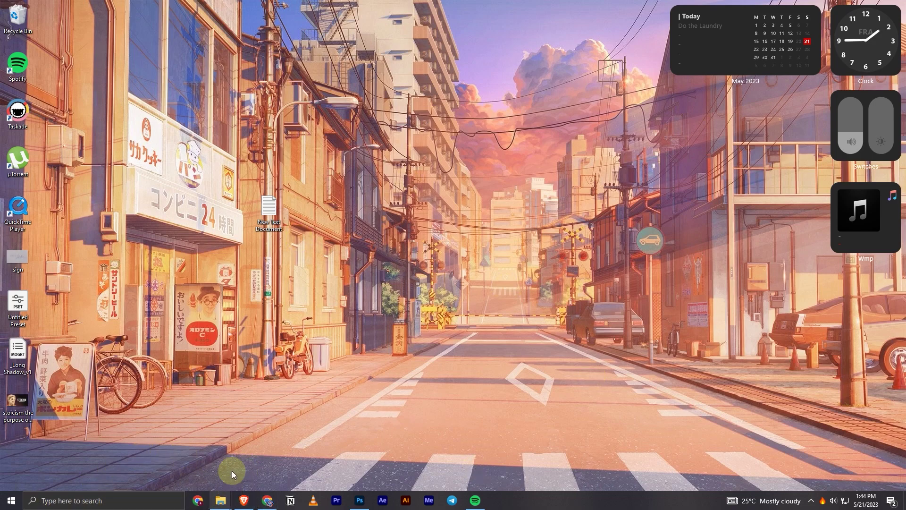
Return to the Storyblocks Maker tab in Brave and preview, then close, the first stock clip.
{"action": "left_click", "coordinate": [244, 500]}
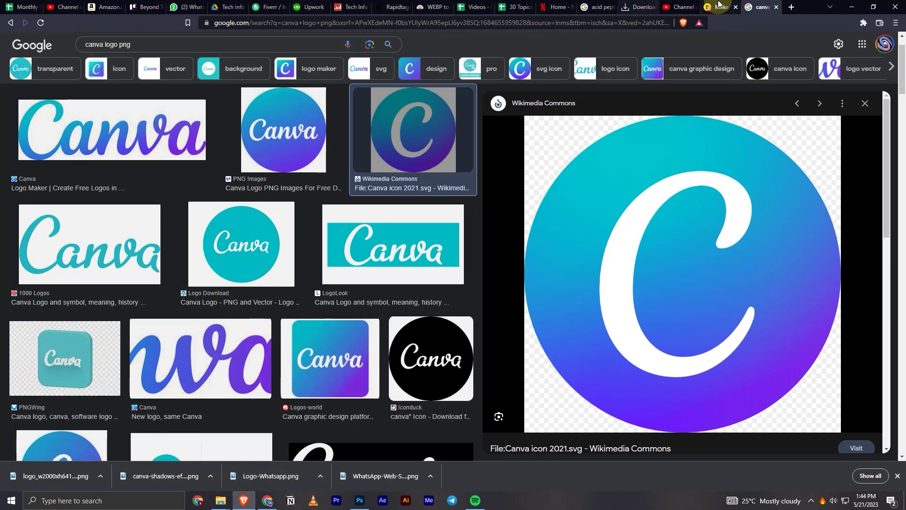
{"action": "left_click", "coordinate": [721, 7]}
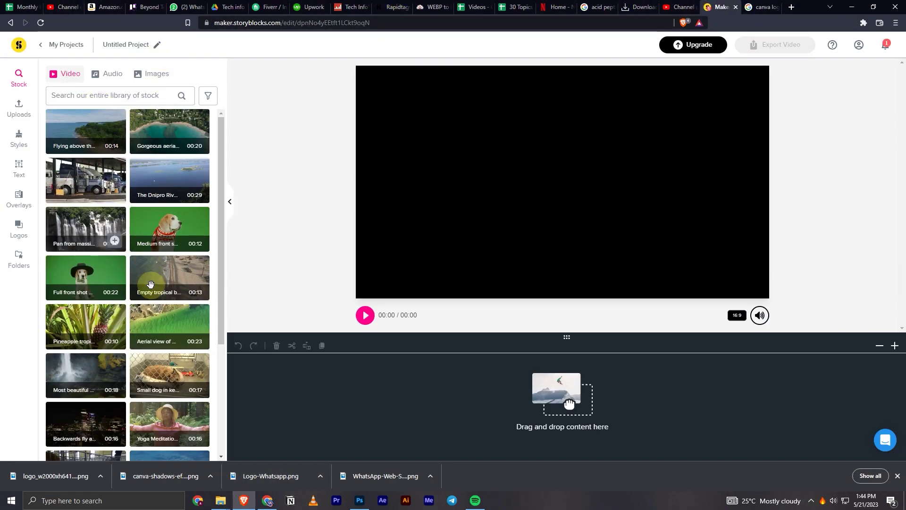
{"action": "left_click", "coordinate": [114, 138]}
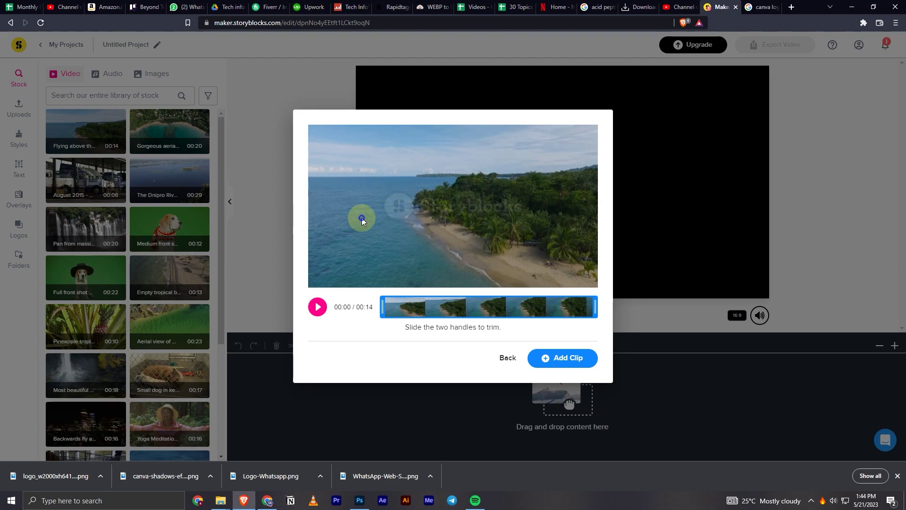
{"action": "left_click", "coordinate": [508, 358]}
Test right-clicking on the page and over the stock library, dismissing each menu.
{"action": "right_click", "coordinate": [255, 214]}
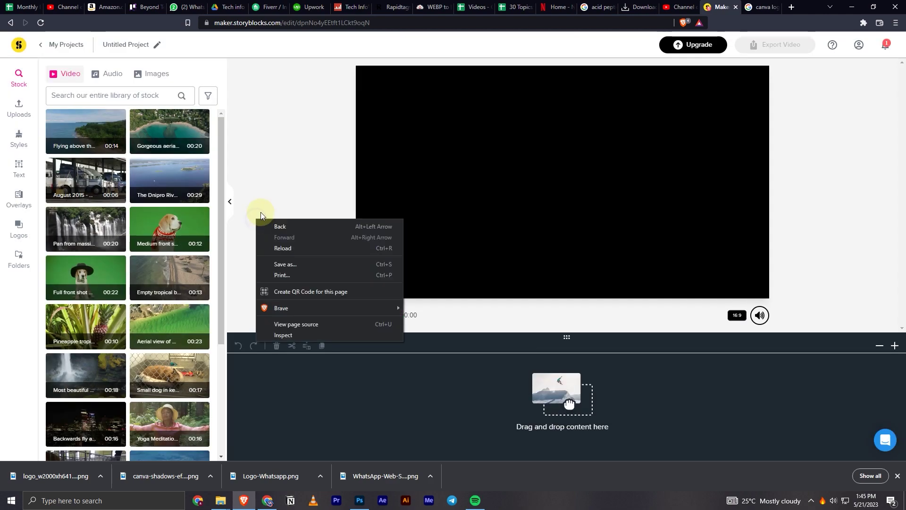
{"action": "key", "text": "Escape"}
{"action": "mouse_move", "coordinate": [86, 131]}
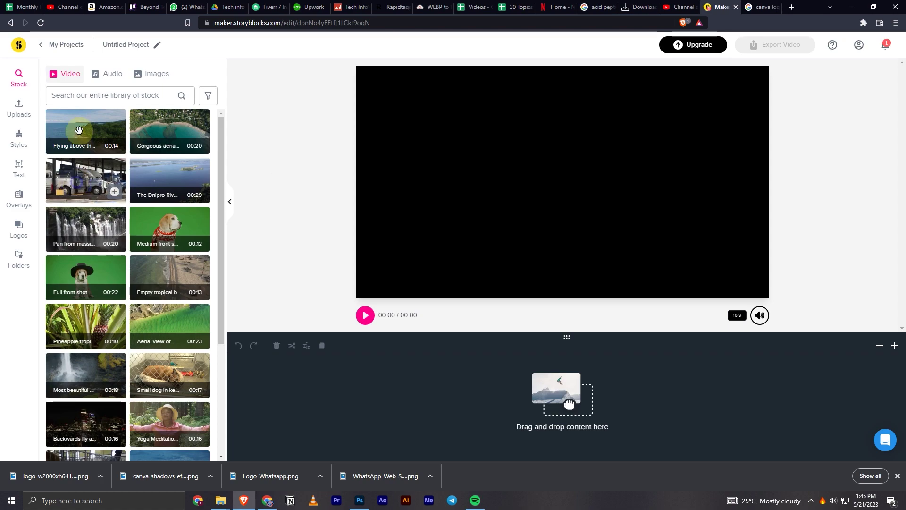
{"action": "right_click", "coordinate": [226, 152]}
{"action": "key", "text": "Escape"}
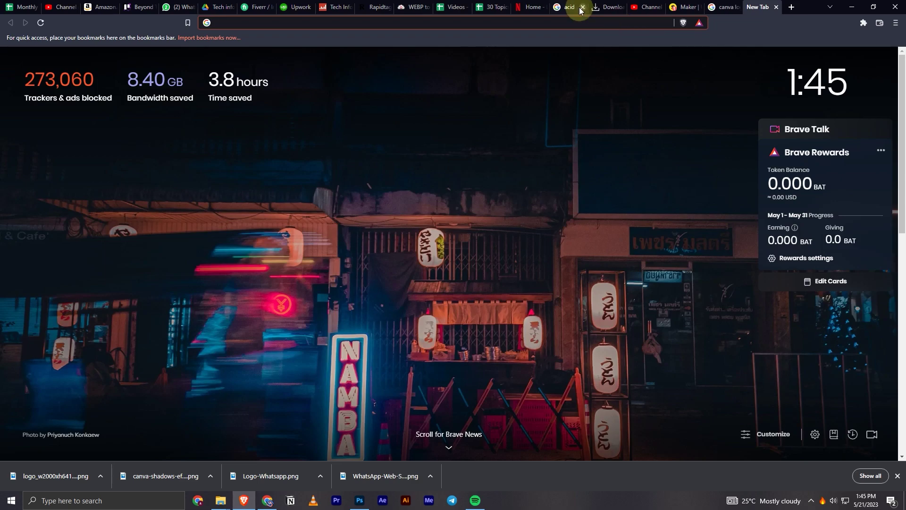
{"action": "type", "text": "chr"}
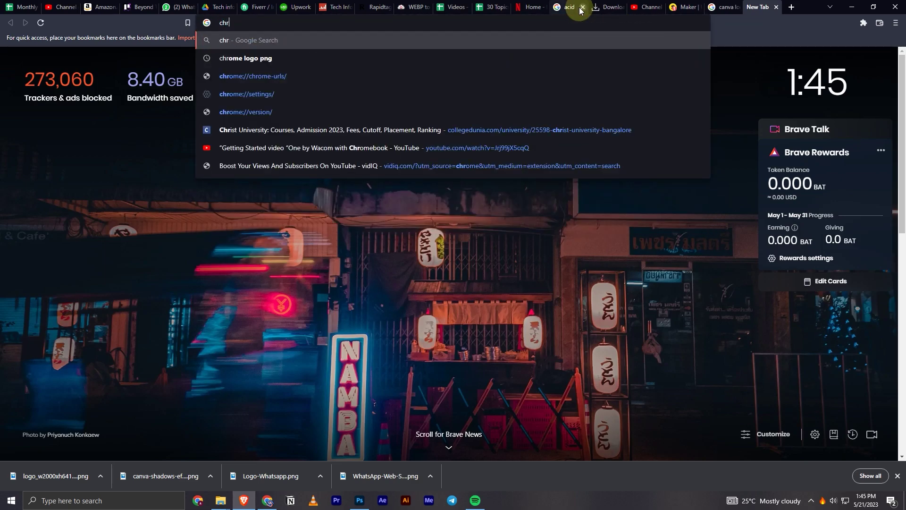
{"action": "type", "text": "ome web sro"}
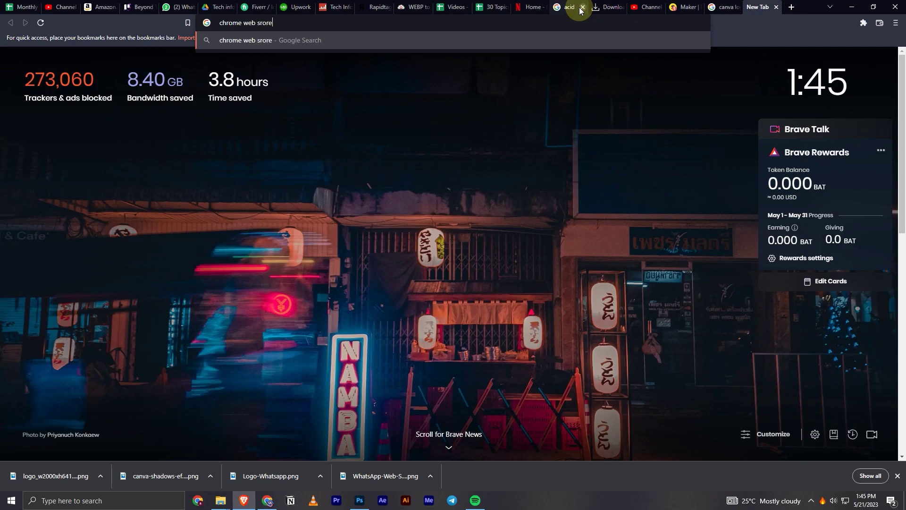
{"action": "type", "text": "re"}
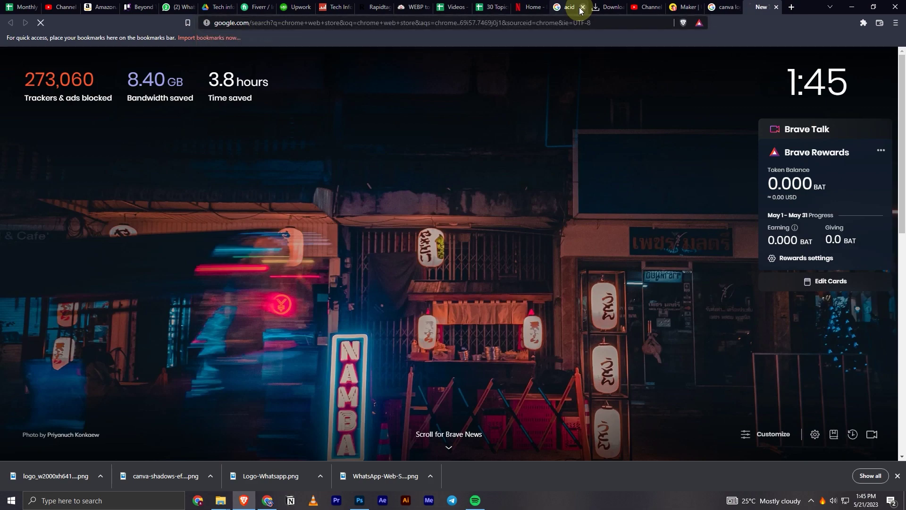
Run the Google search for 'chrome web store'.
{"action": "key", "text": "Return"}
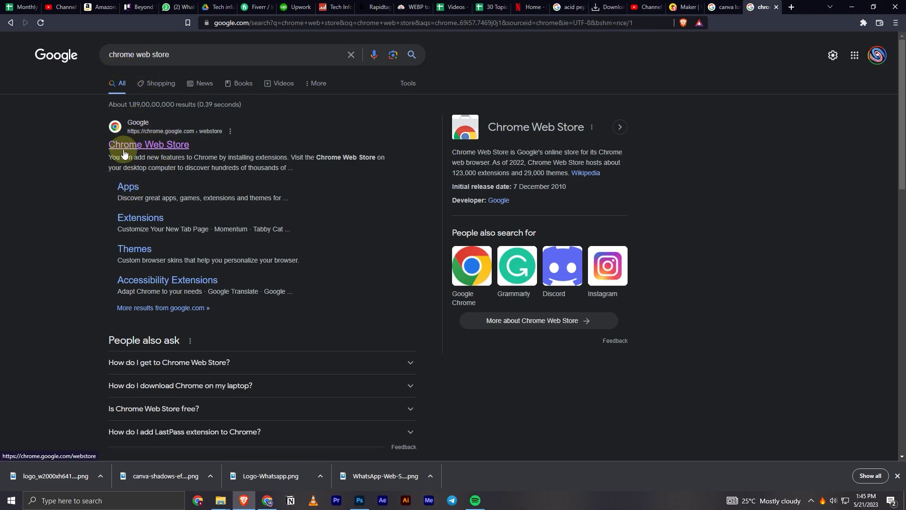
Search the Chrome Web Store for 'absolute double click' and open Absolute Enable Right Click & Copy.
{"action": "left_click", "coordinate": [163, 148]}
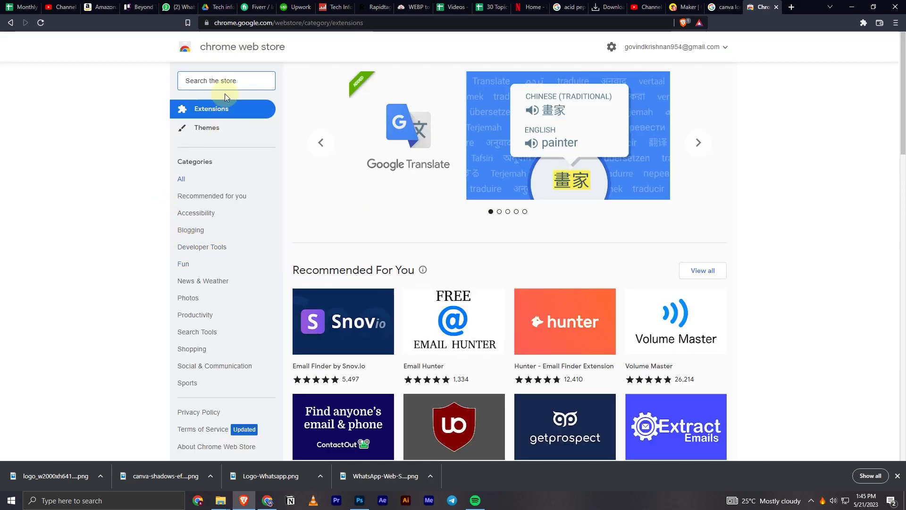
{"action": "left_click", "coordinate": [225, 82]}
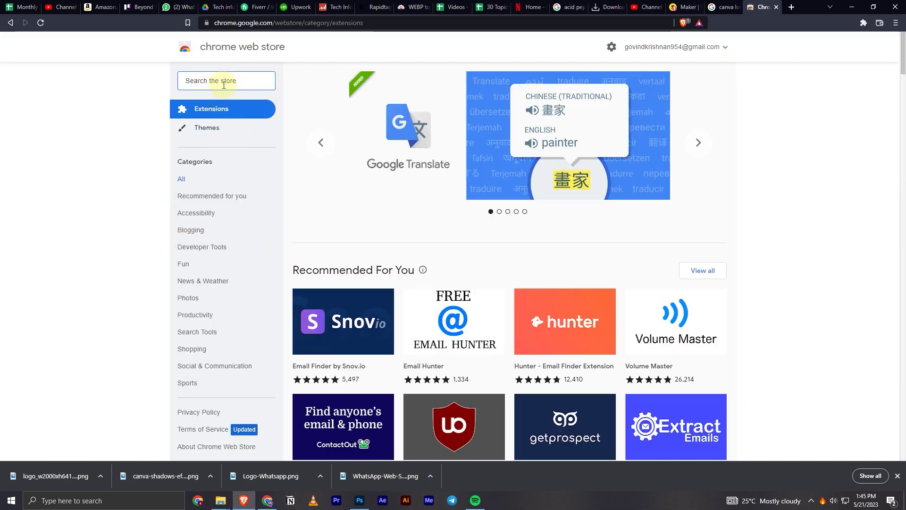
{"action": "type", "text": "a"}
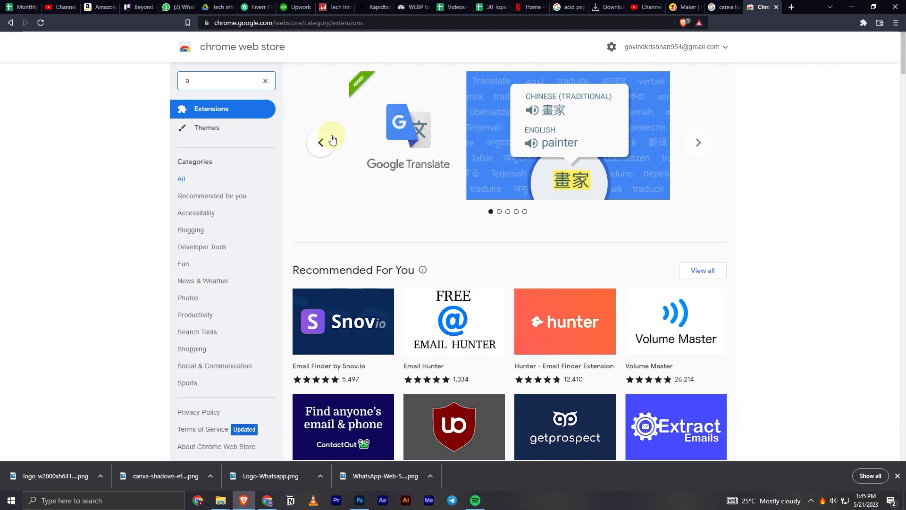
{"action": "type", "text": "blute d"}
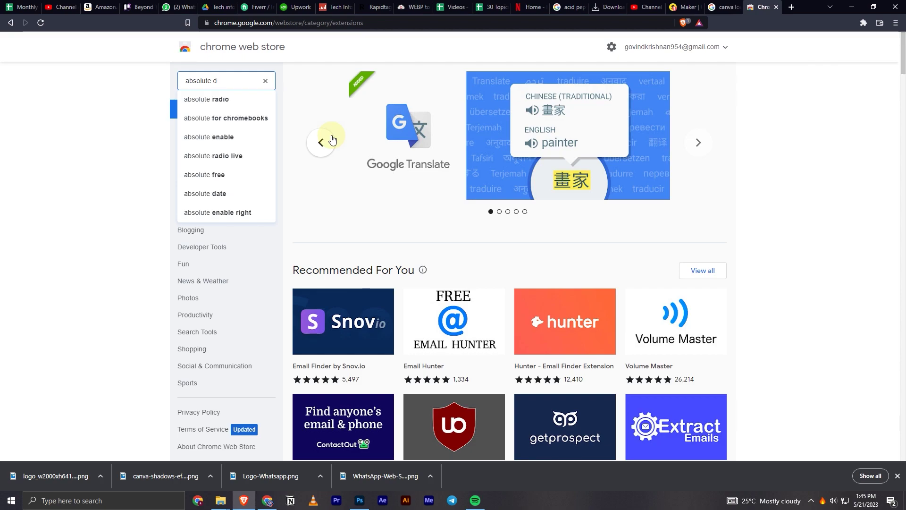
{"action": "type", "text": "oubl"}
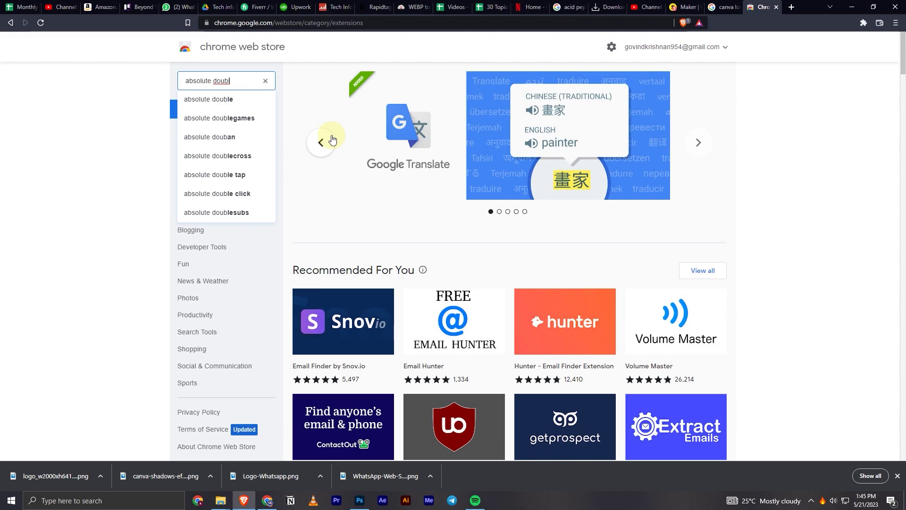
{"action": "type", "text": "e"}
{"action": "key", "text": "Return"}
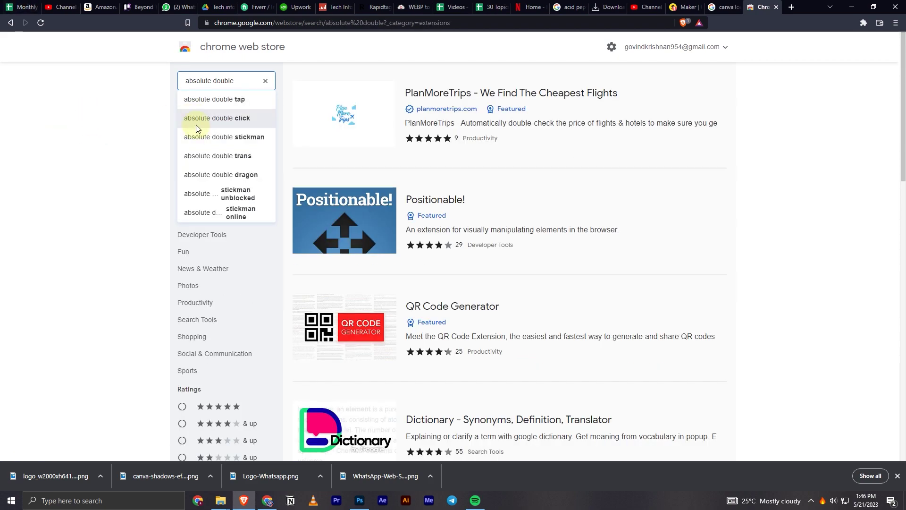
{"action": "left_click", "coordinate": [216, 118]}
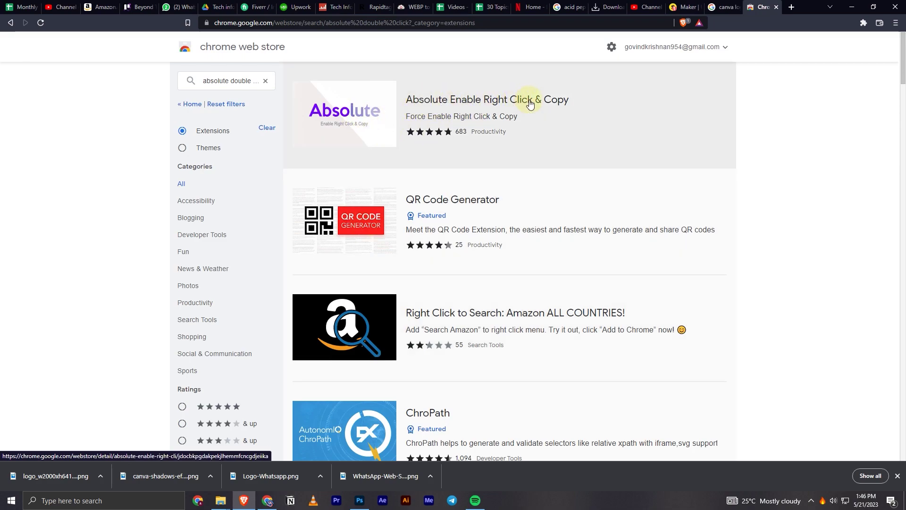
{"action": "left_click", "coordinate": [379, 115]}
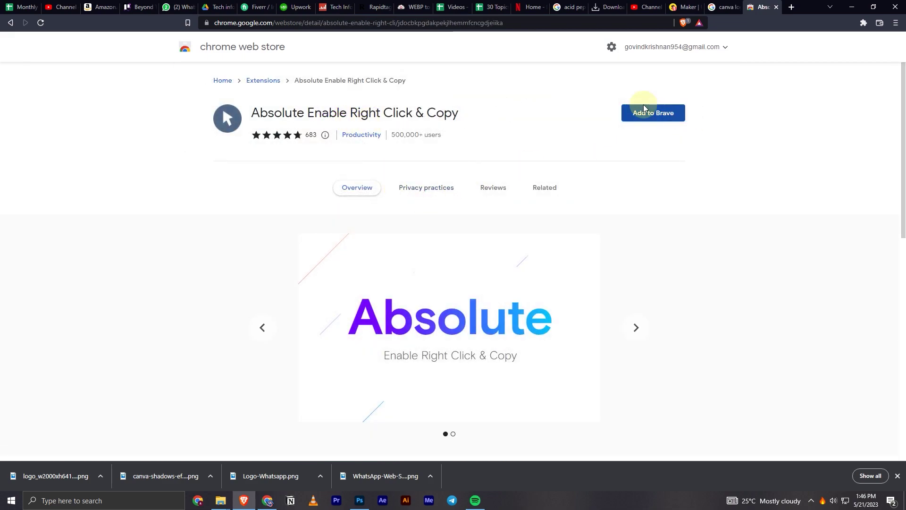
Add Absolute Enable Right Click & Copy to Brave and check it in the Extensions menu.
{"action": "left_click", "coordinate": [647, 114]}
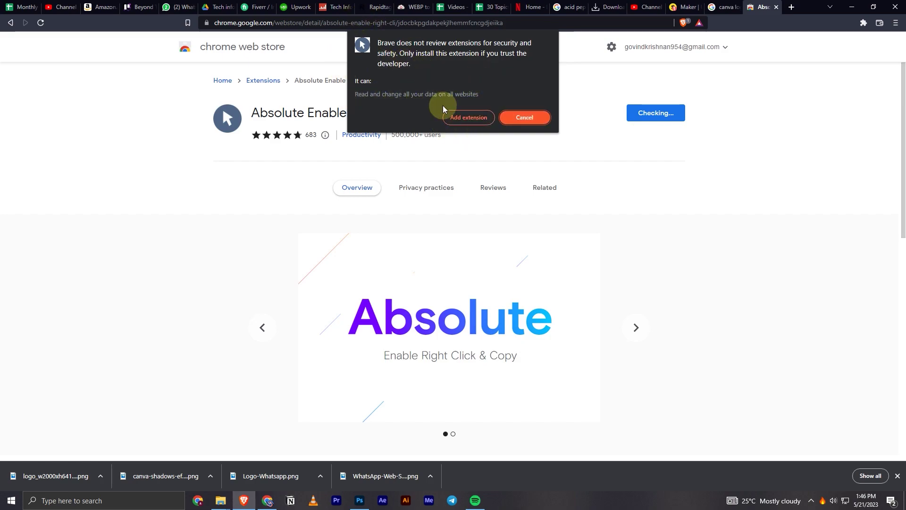
{"action": "left_click", "coordinate": [456, 113]}
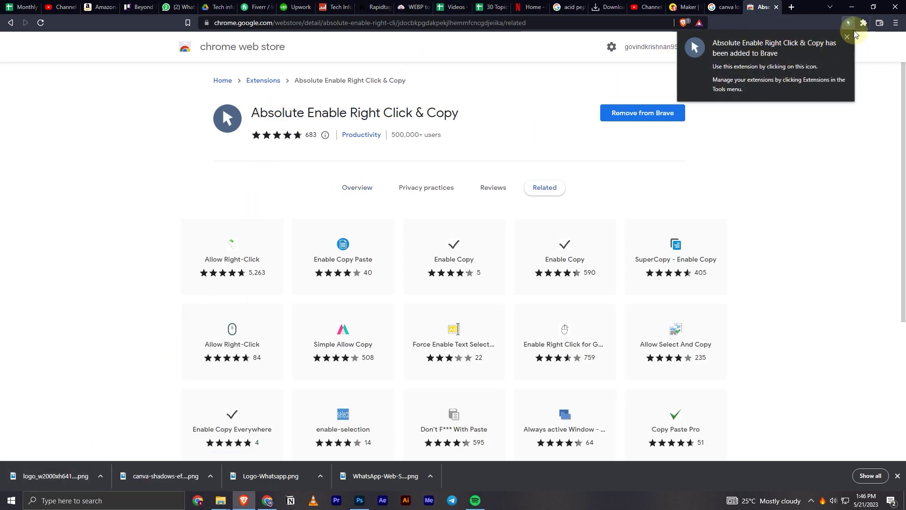
{"action": "left_click", "coordinate": [851, 37]}
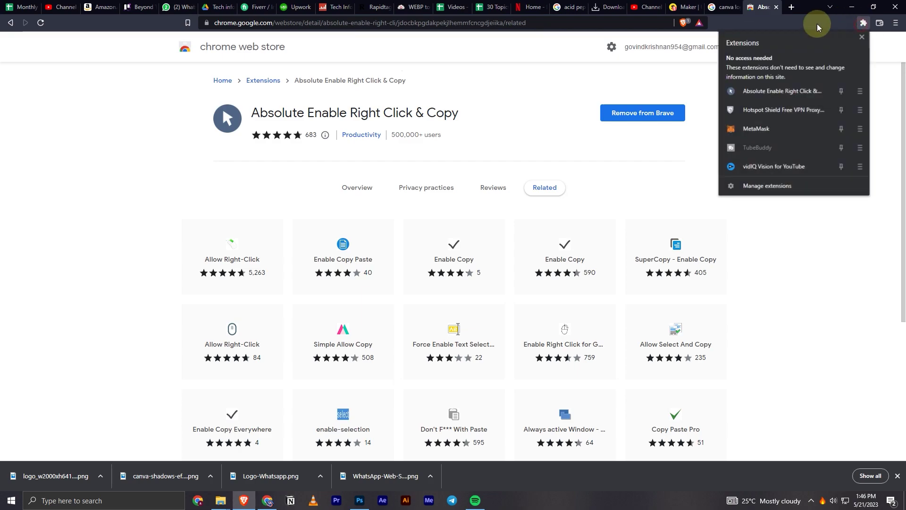
{"action": "left_click", "coordinate": [754, 99]}
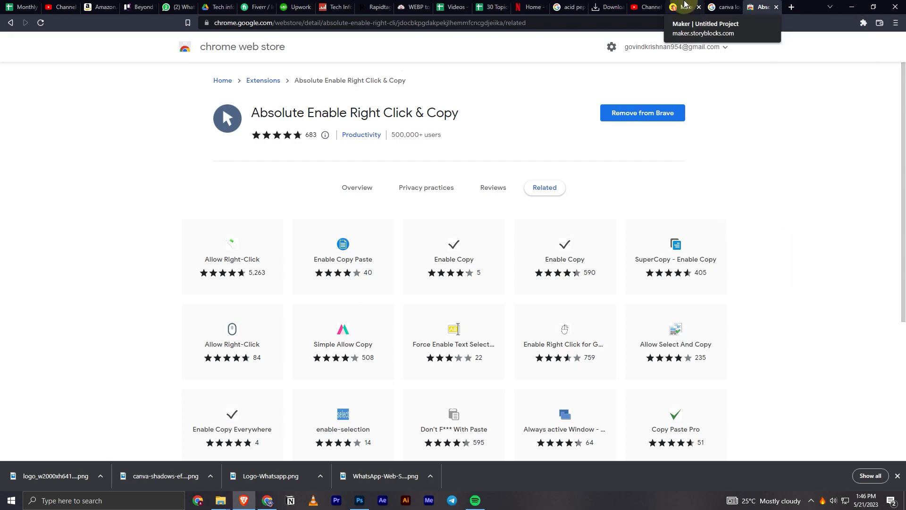
Preview the first Maker stock clip and switch on the extension's Absolute Mode.
{"action": "left_click", "coordinate": [686, 5]}
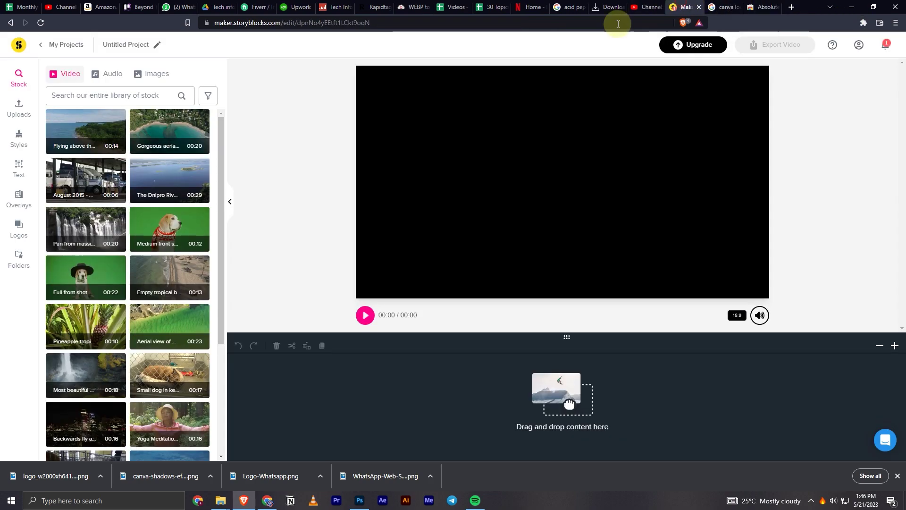
{"action": "left_click", "coordinate": [81, 132]}
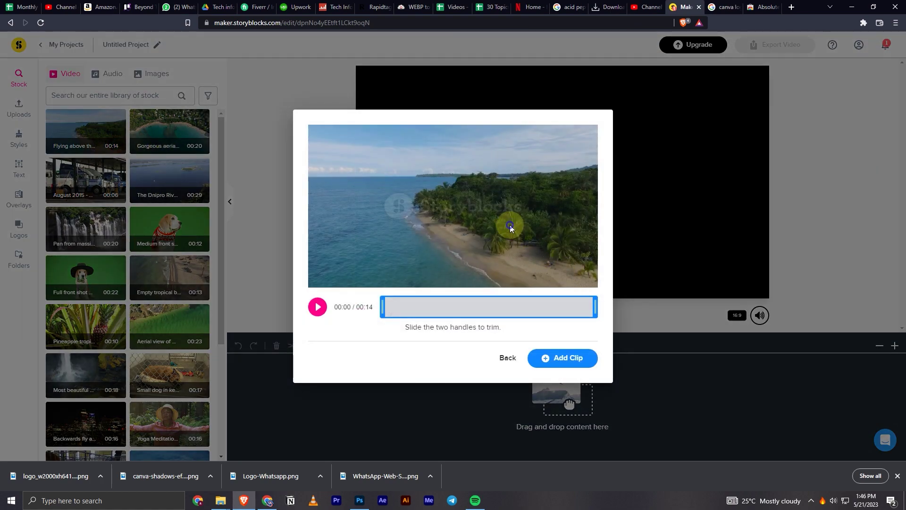
{"action": "left_click", "coordinate": [862, 24]}
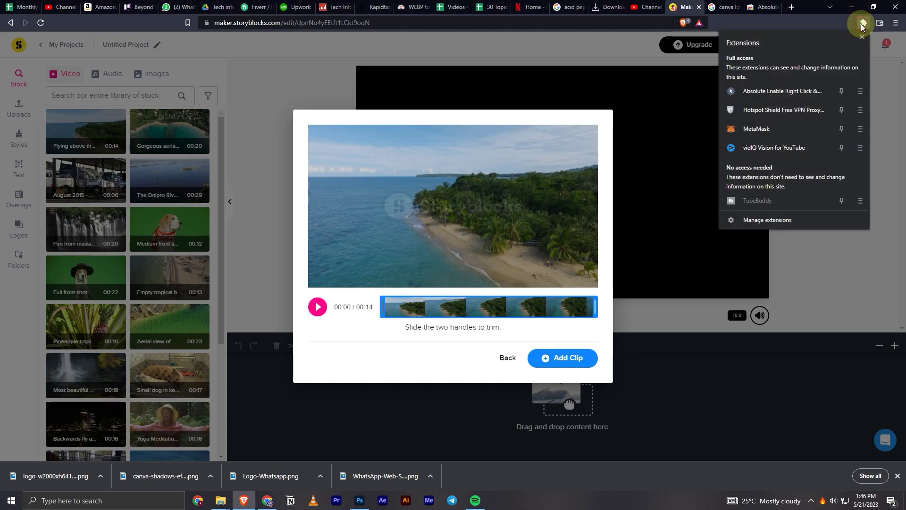
{"action": "left_click", "coordinate": [771, 90]}
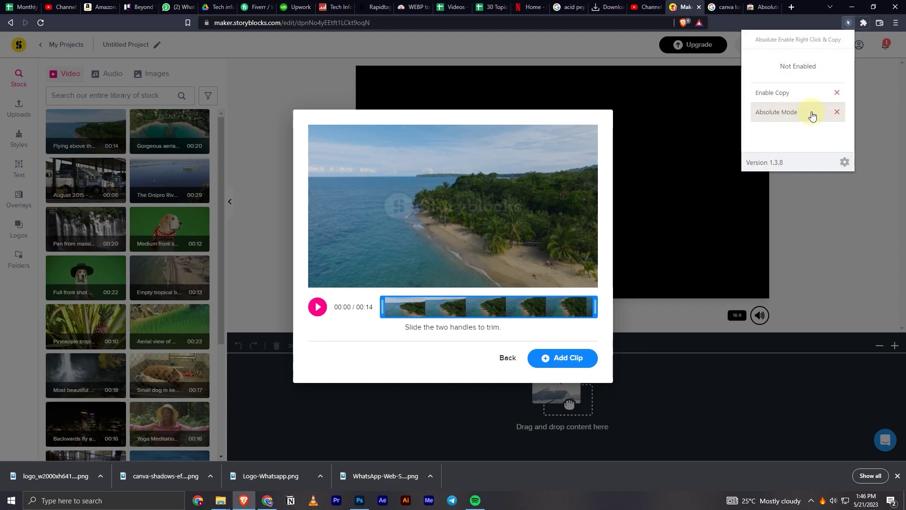
{"action": "left_click", "coordinate": [814, 114]}
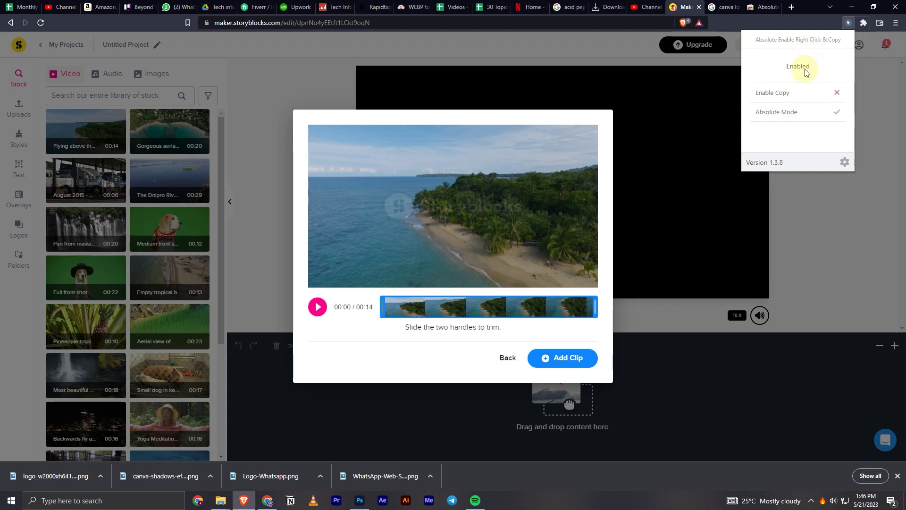
Right-click the beach clip preview, cancel Save video as, then close the reopened menu.
{"action": "right_click", "coordinate": [444, 190]}
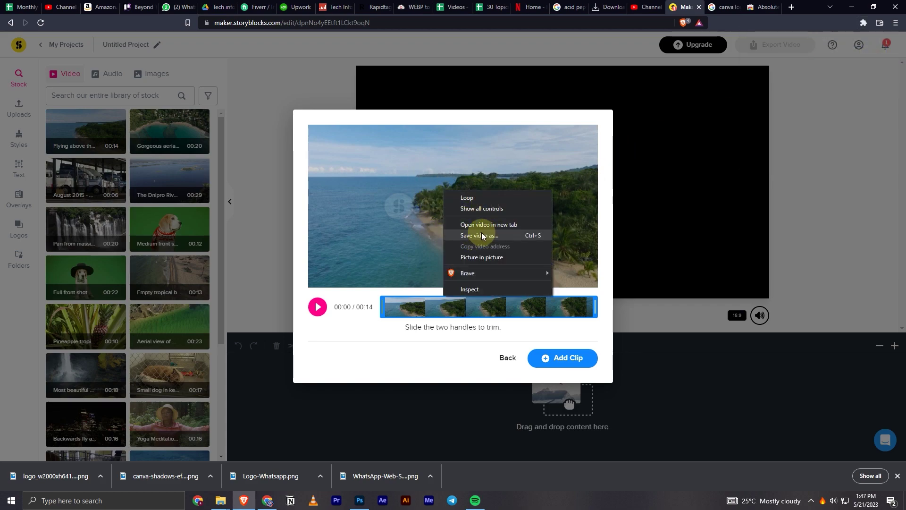
{"action": "left_click", "coordinate": [483, 235]}
{"action": "left_click", "coordinate": [673, 347]}
{"action": "right_click", "coordinate": [450, 205]}
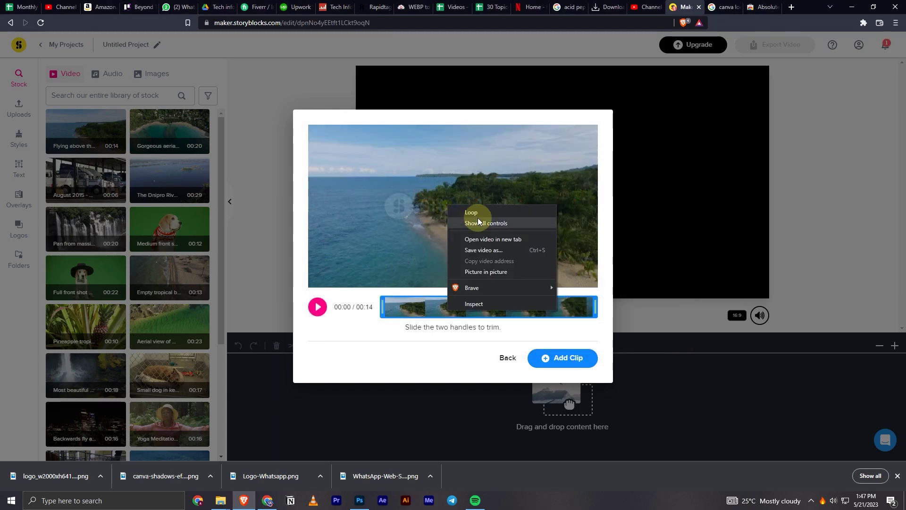
{"action": "left_click", "coordinate": [427, 238]}
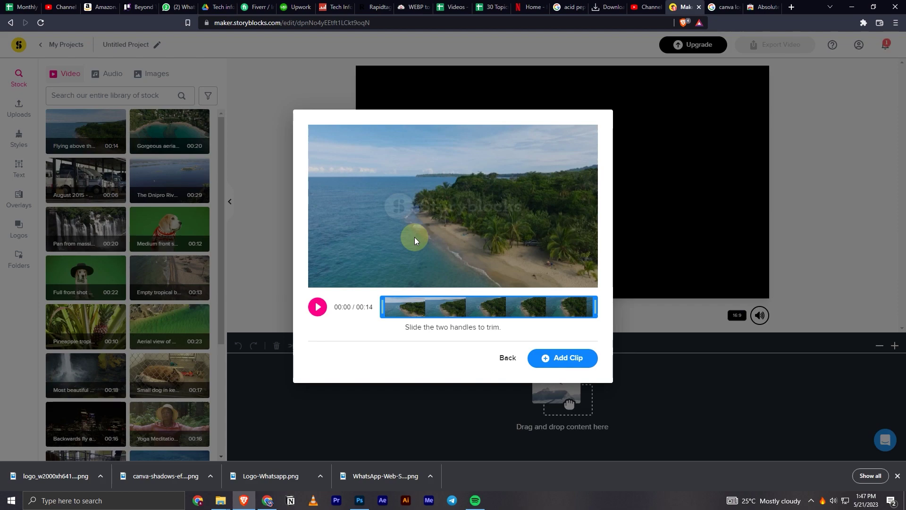